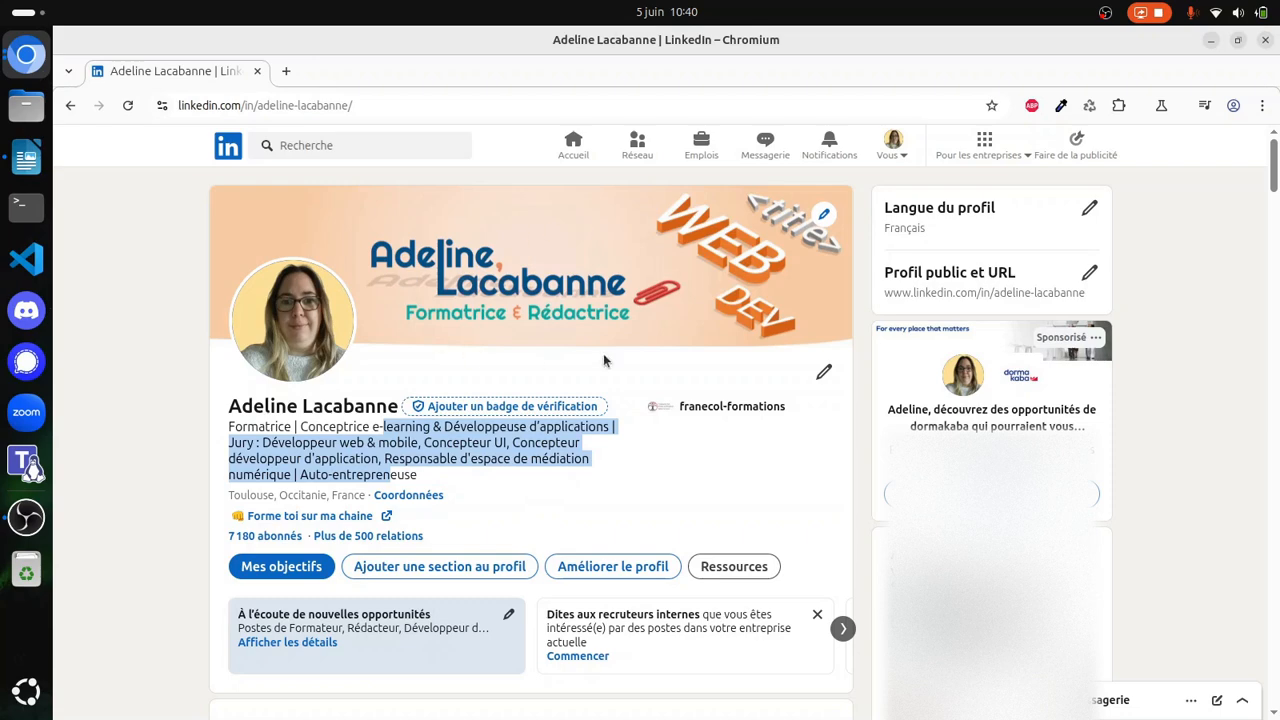
- Review the LinkedIn profile from the headline and Infos text down to the positions in the Expérience section
{"action": "left_click", "coordinate": [650, 507]}
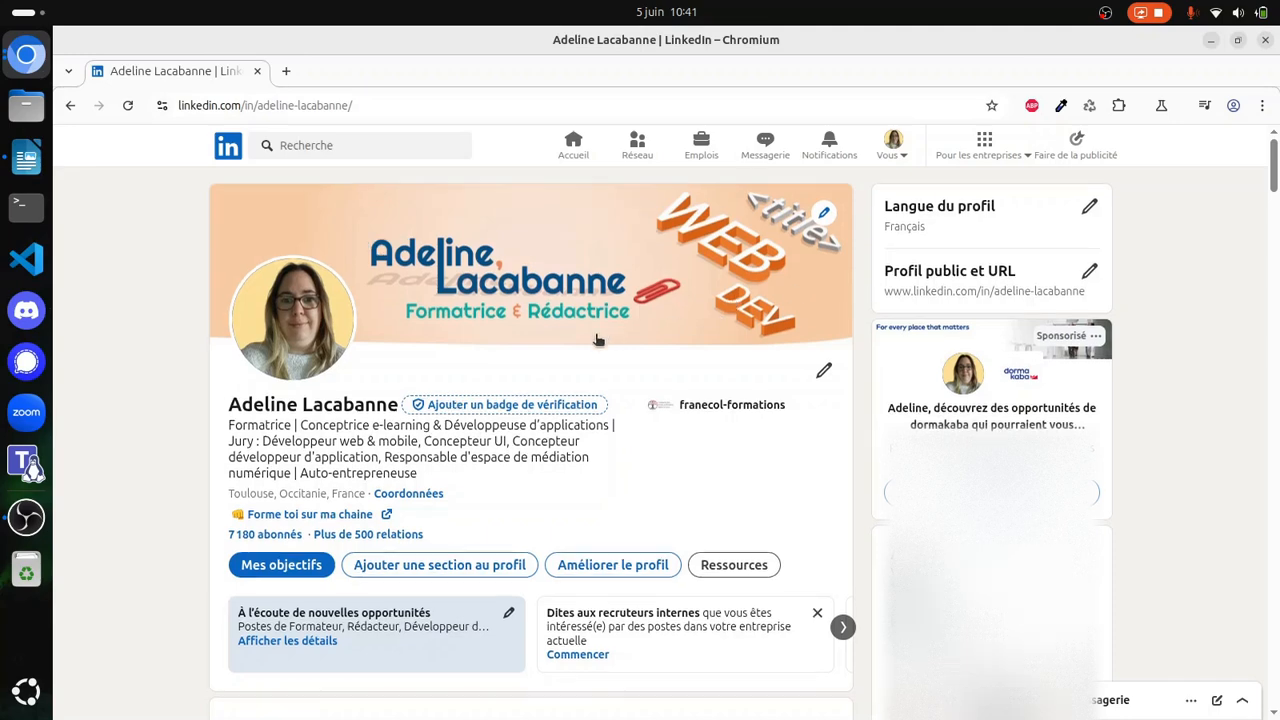
{"action": "scroll", "coordinate": [360, 445], "scroll_direction": "down", "scroll_amount": 6}
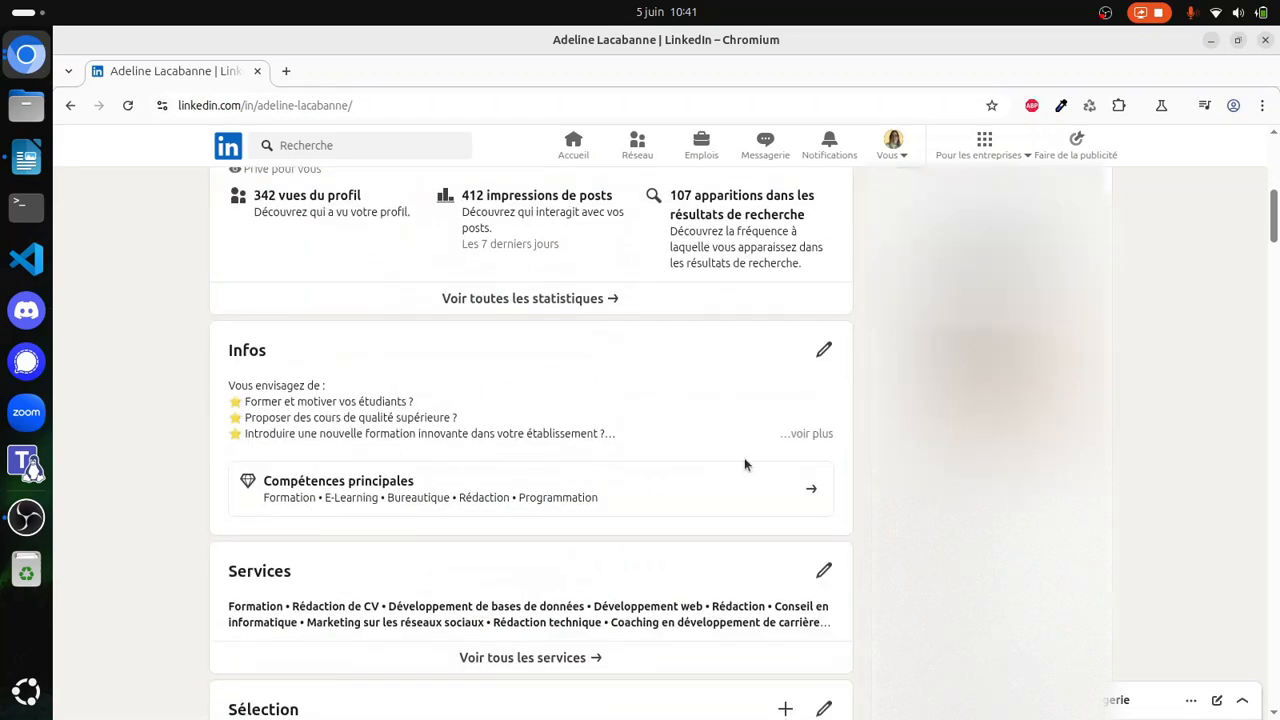
{"action": "left_click_drag", "start_coordinate": [255, 385], "coordinate": [304, 430]}
{"action": "left_click", "coordinate": [318, 429]}
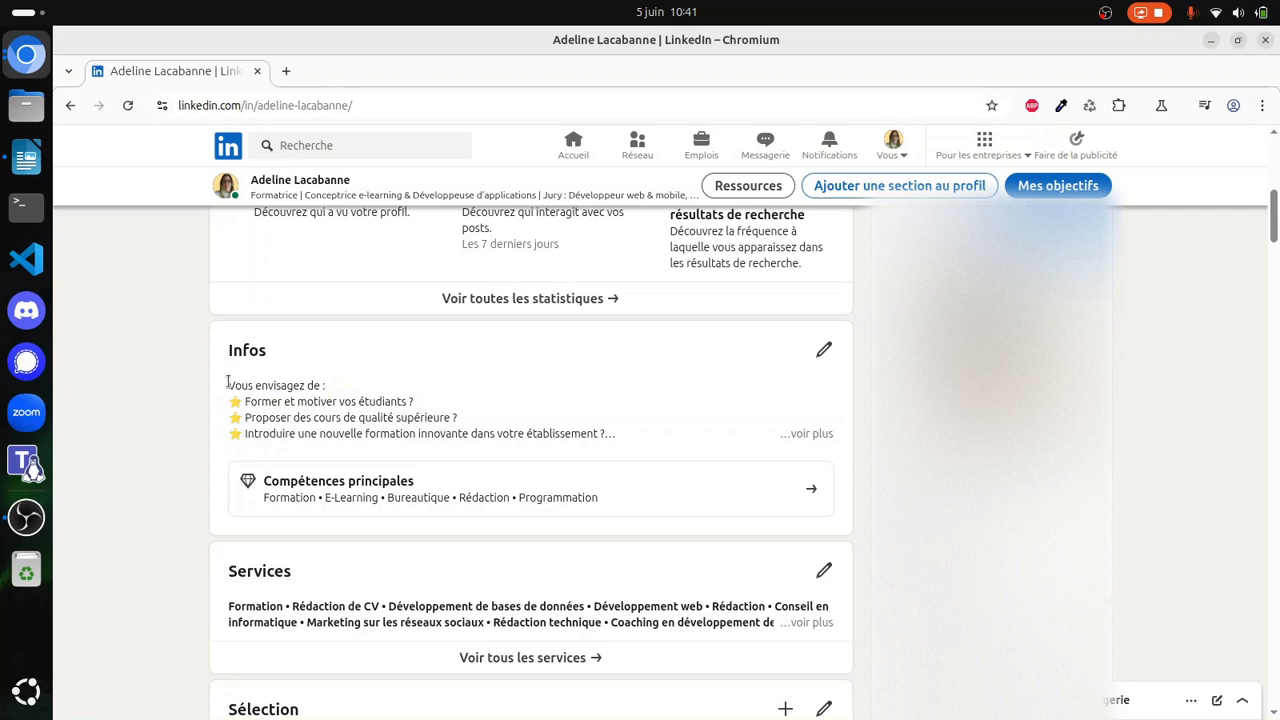
{"action": "left_click_drag", "start_coordinate": [240, 398], "coordinate": [298, 434]}
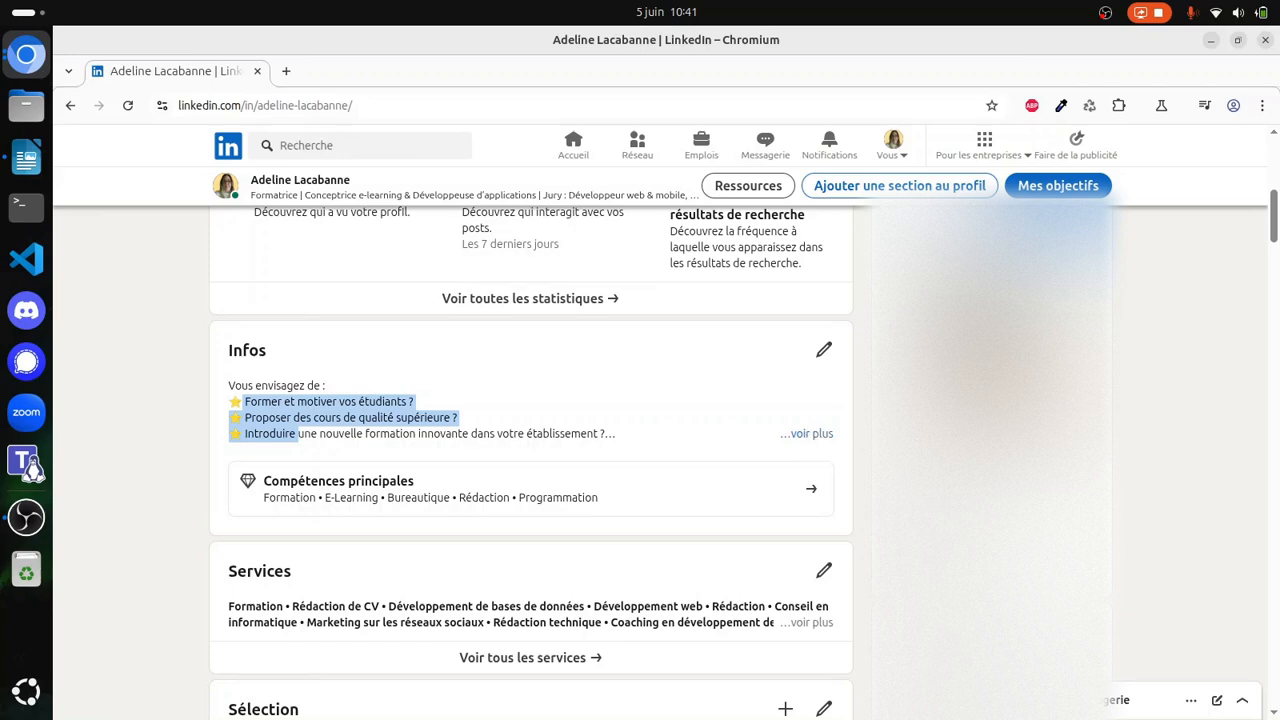
{"action": "scroll", "coordinate": [287, 362], "scroll_direction": "down", "scroll_amount": 7}
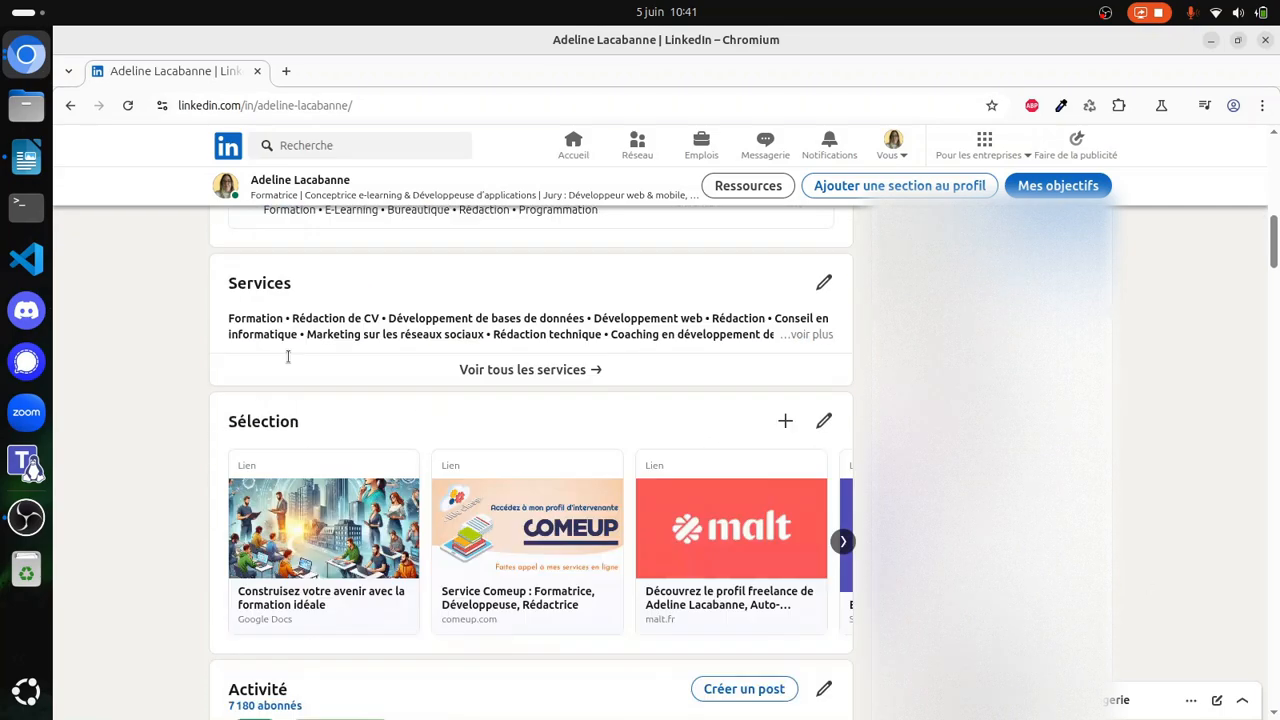
{"action": "scroll", "coordinate": [290, 362], "scroll_direction": "down", "scroll_amount": 7}
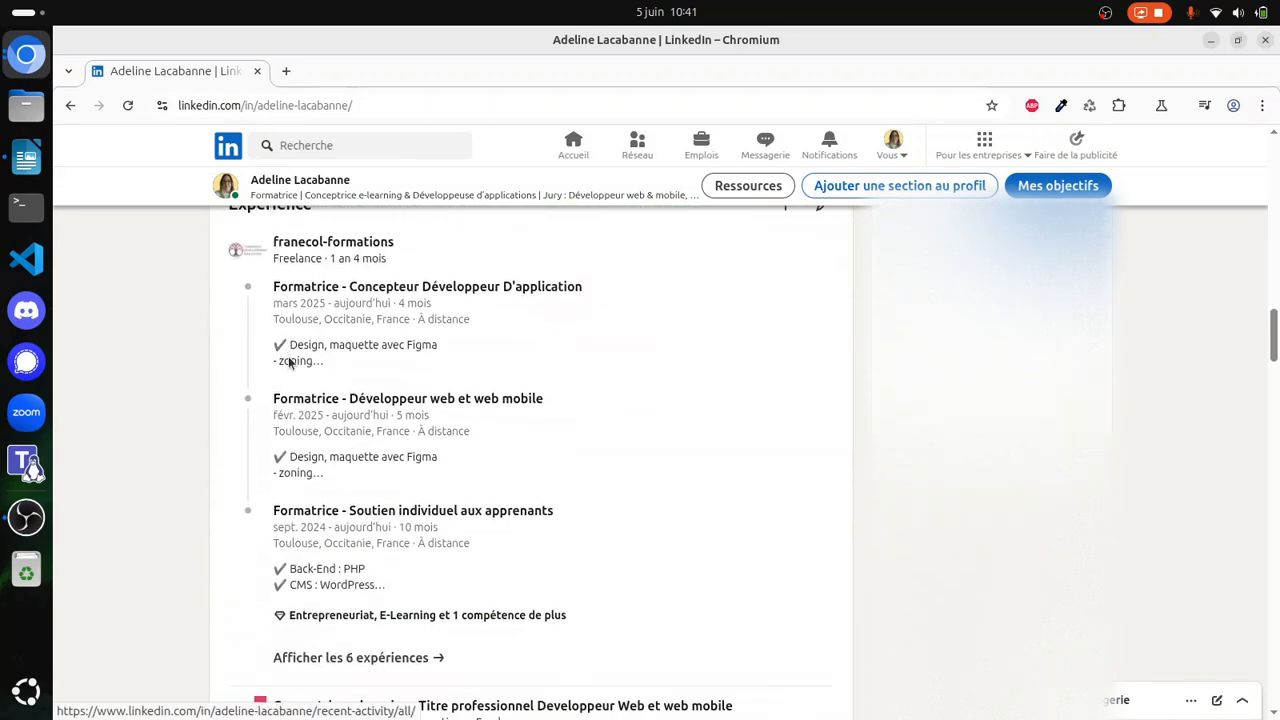
{"action": "scroll", "coordinate": [420, 348], "scroll_direction": "up", "scroll_amount": 1}
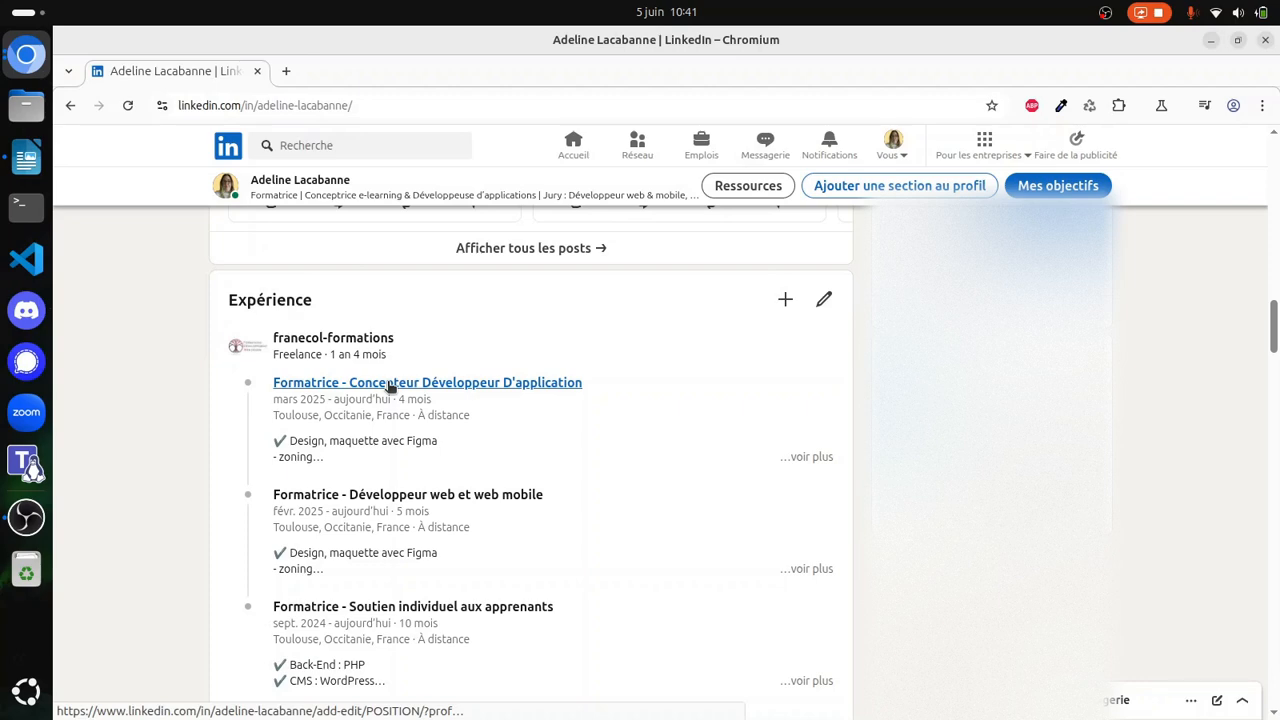
{"action": "left_click", "coordinate": [390, 387]}
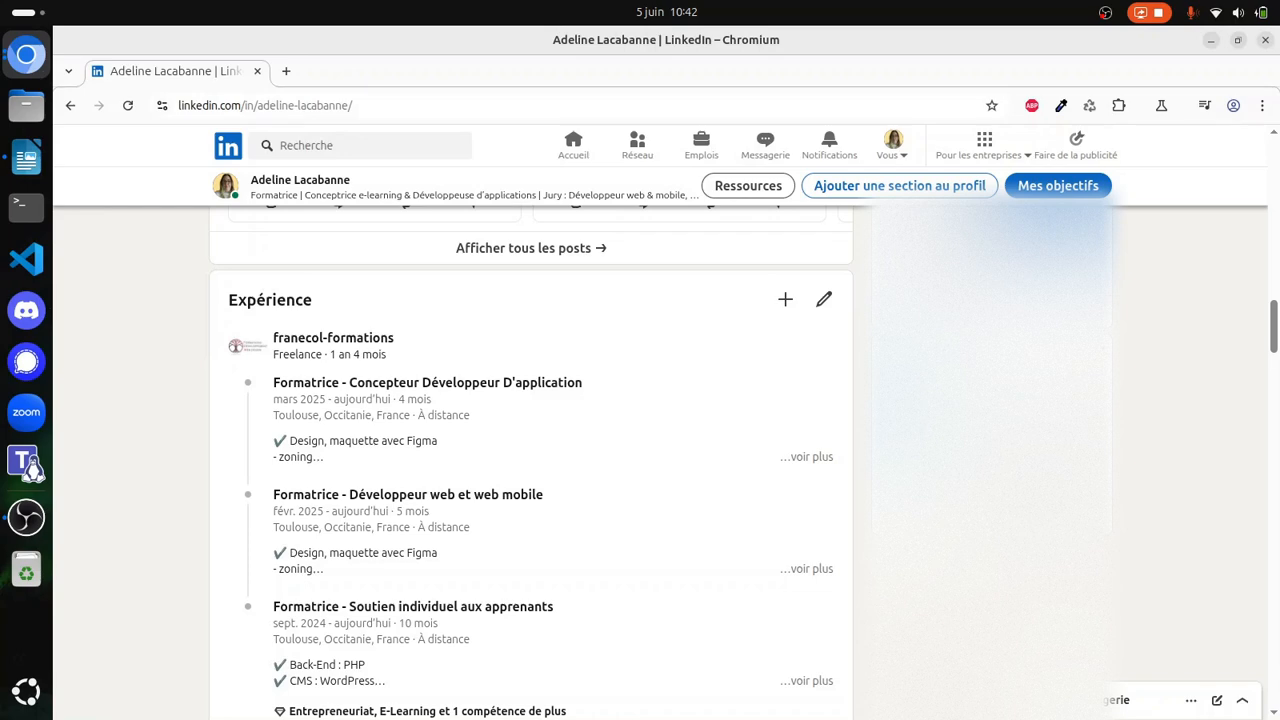
{"action": "scroll", "coordinate": [444, 438], "scroll_direction": "down", "scroll_amount": 2}
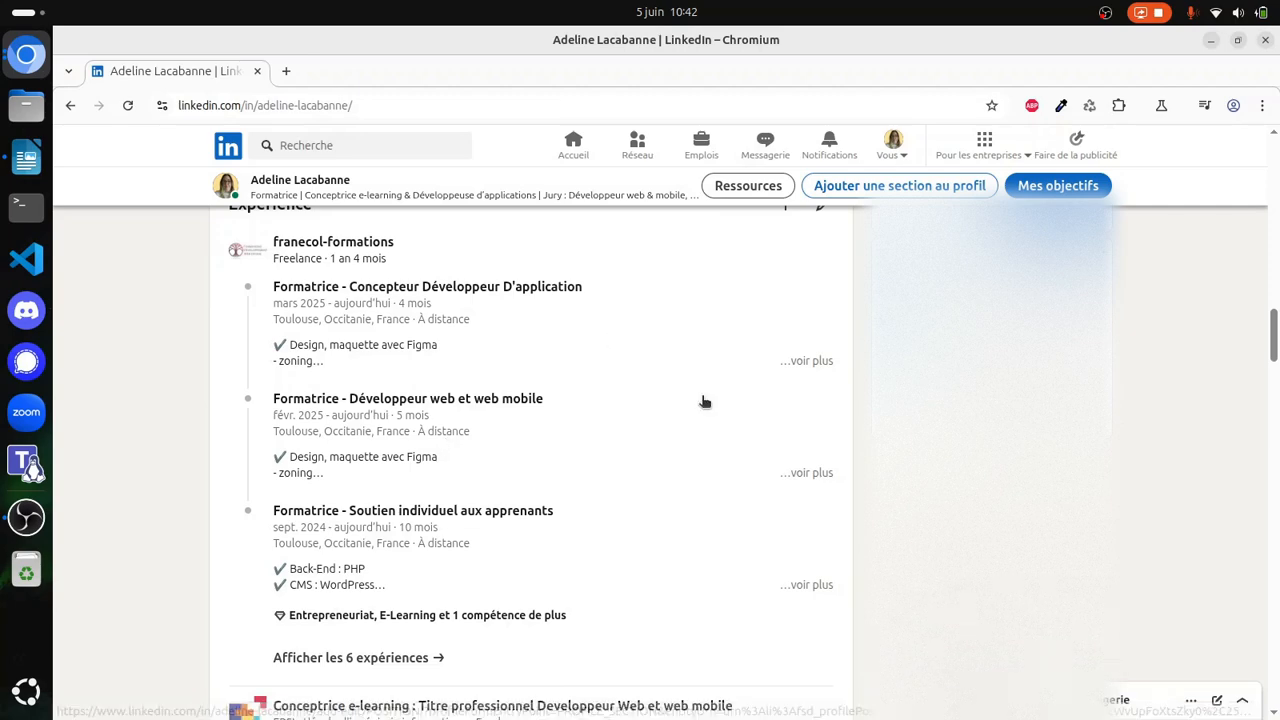
{"action": "scroll", "coordinate": [726, 397], "scroll_direction": "up", "scroll_amount": 2}
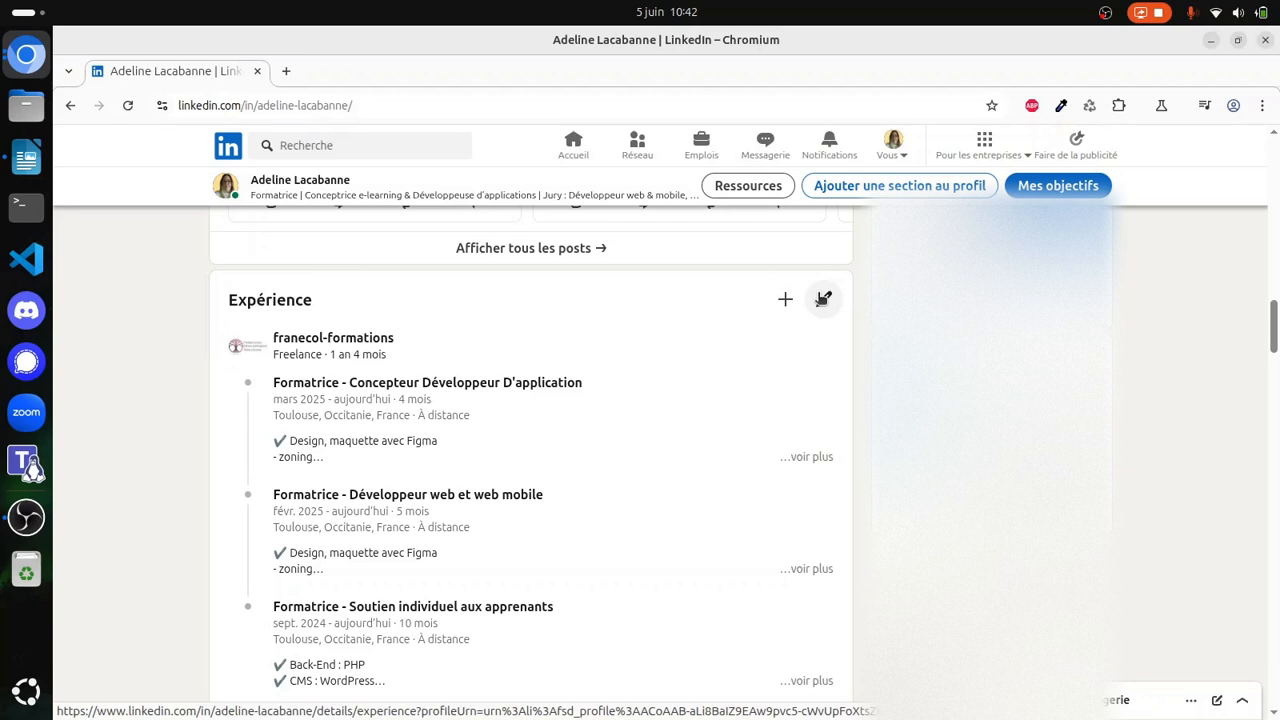
- Open the Expérience section for editing and start adding a new position with Ajouter un poste
{"action": "left_click", "coordinate": [822, 299]}
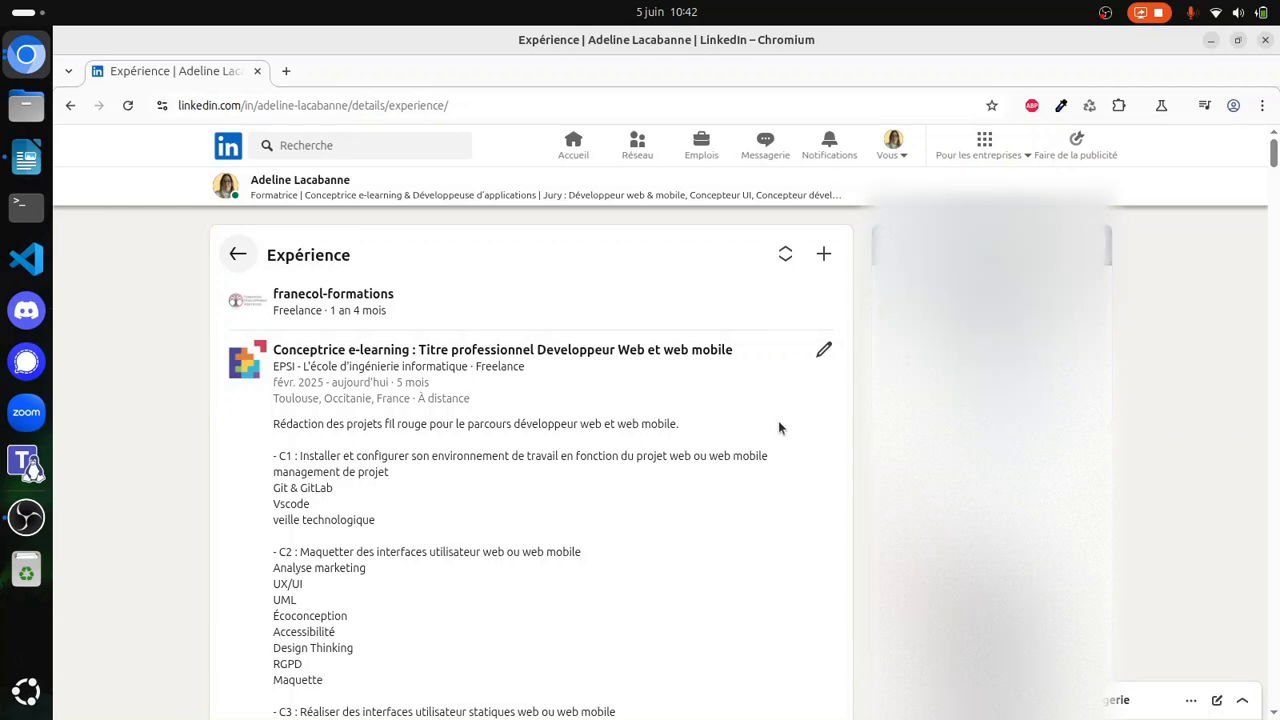
{"action": "left_click", "coordinate": [823, 255]}
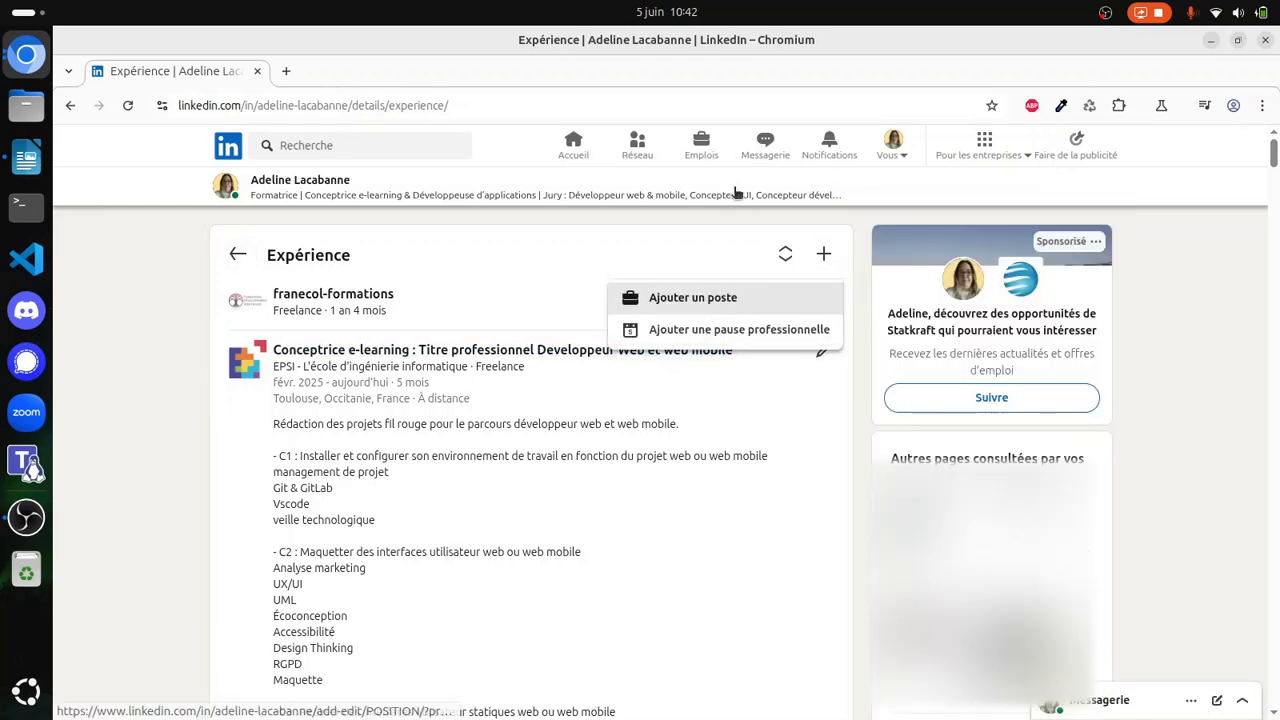
{"action": "left_click", "coordinate": [725, 297]}
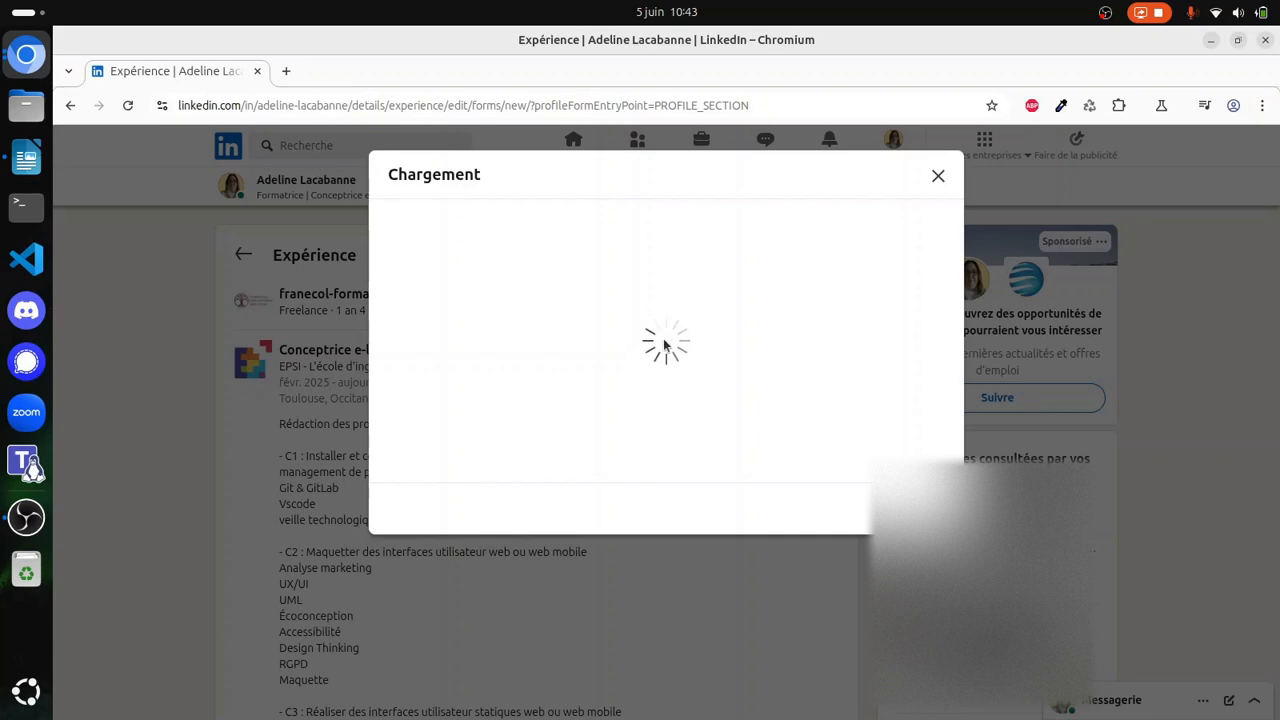
- Examine the fields of the new experience form and the available Type d'emploi options without choosing one
{"action": "scroll", "coordinate": [498, 348], "scroll_direction": "down", "scroll_amount": 2}
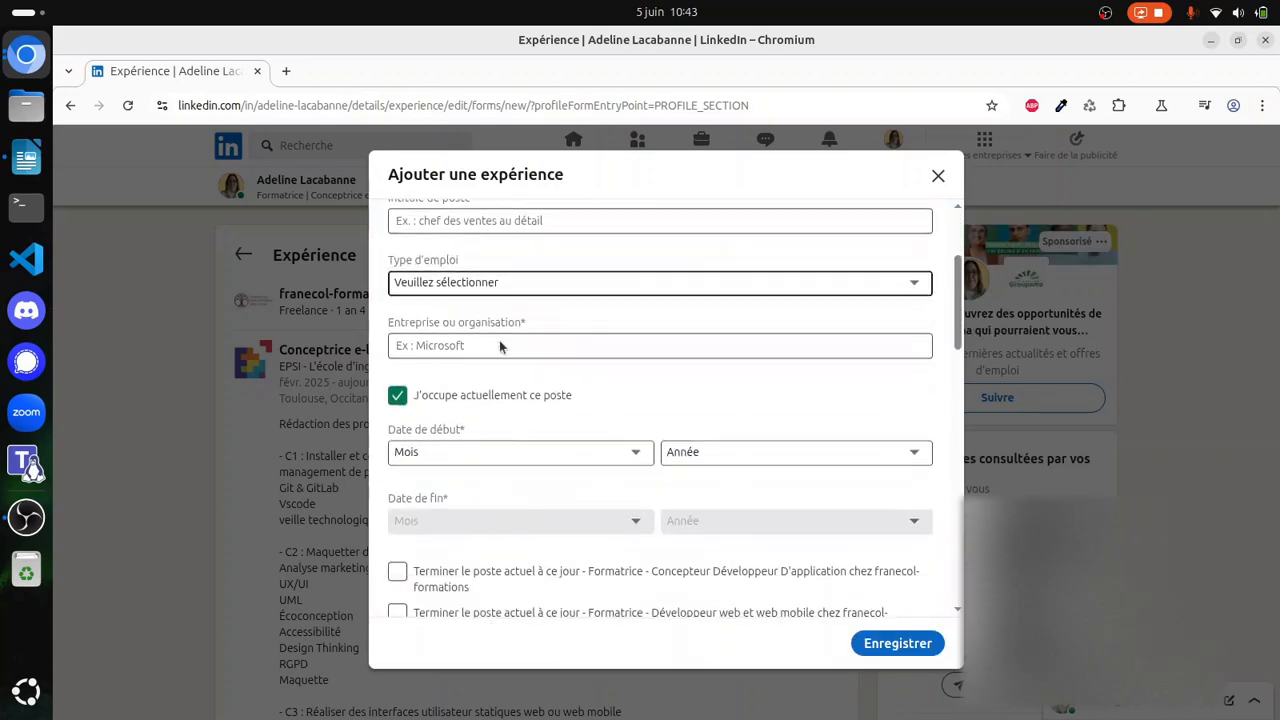
{"action": "scroll", "coordinate": [498, 348], "scroll_direction": "down", "scroll_amount": 1}
{"action": "scroll", "coordinate": [455, 300], "scroll_direction": "up", "scroll_amount": 2}
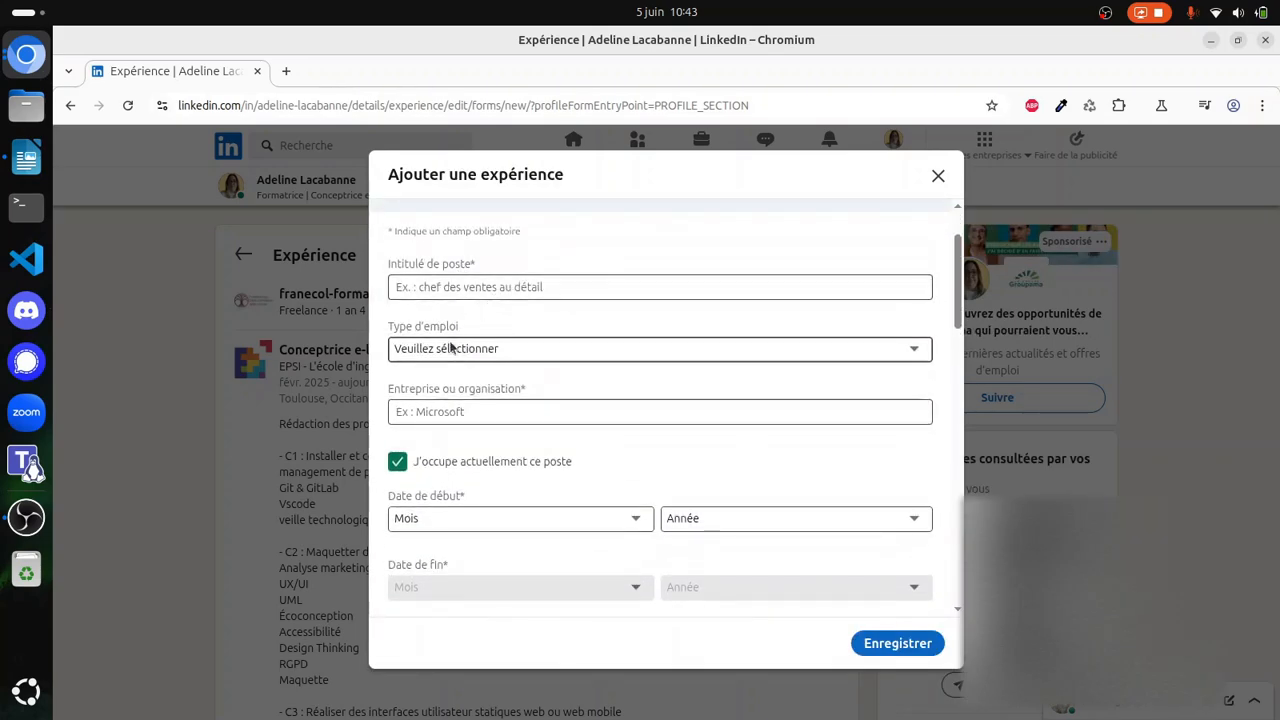
{"action": "left_click", "coordinate": [490, 358]}
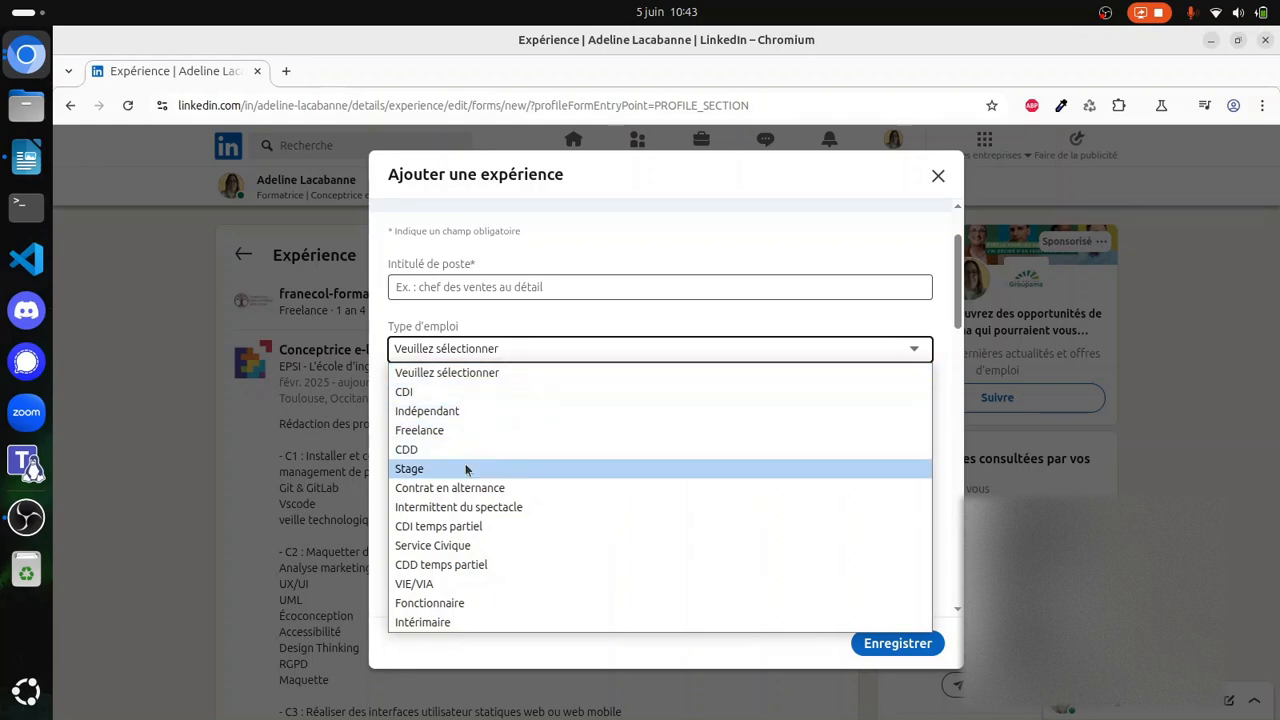
{"action": "left_click", "coordinate": [548, 337]}
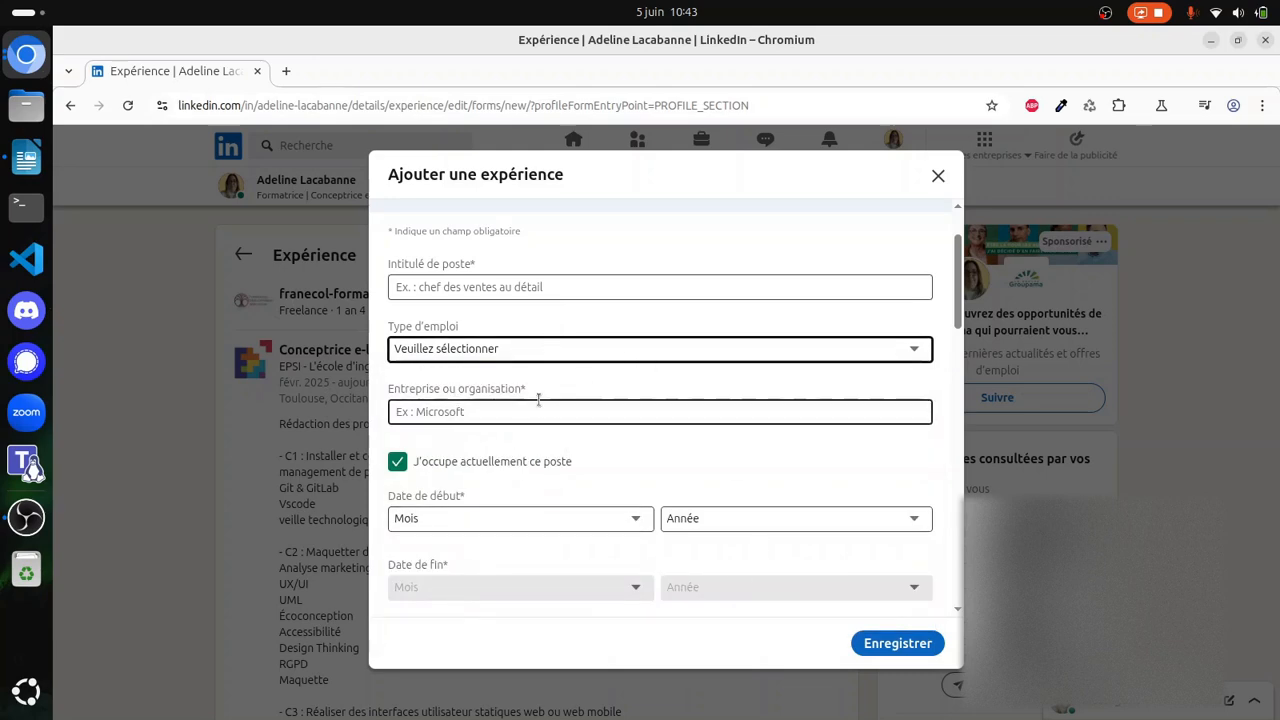
- Clear the J'occupe actuellement ce poste option to make the end date fields available
{"action": "left_click", "coordinate": [425, 472]}
{"action": "left_click", "coordinate": [423, 465]}
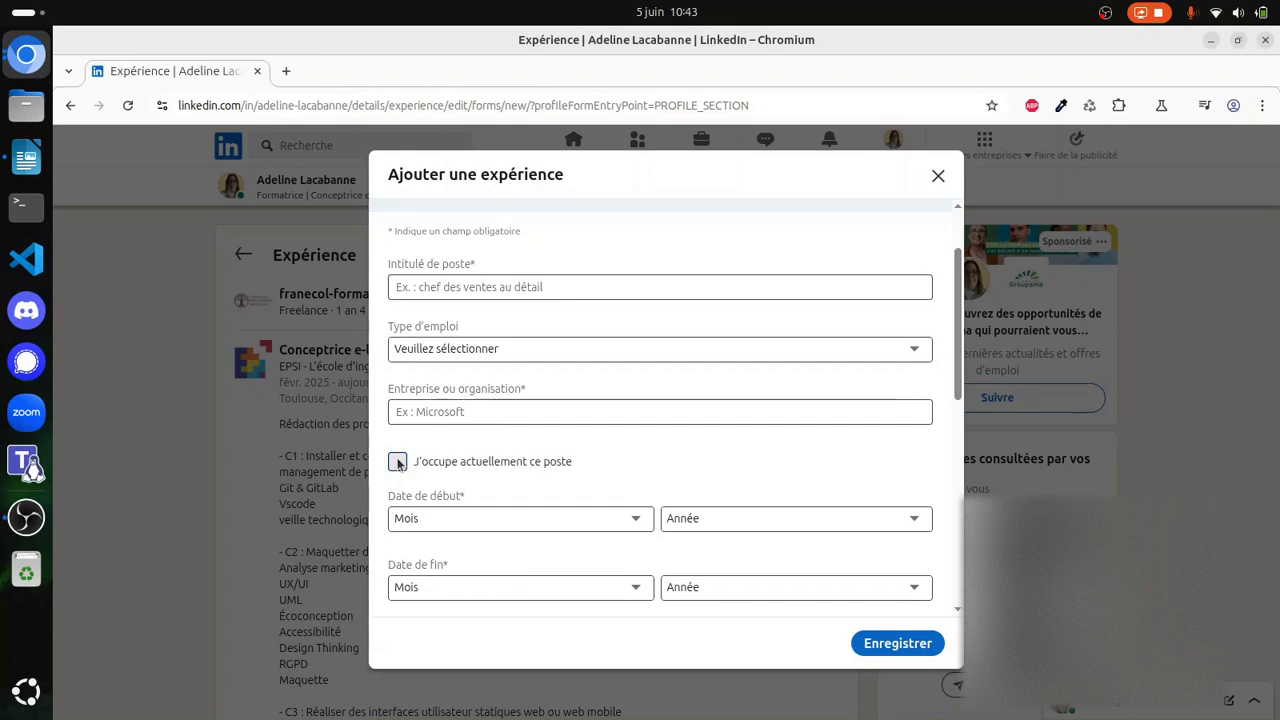
{"action": "left_click", "coordinate": [424, 463]}
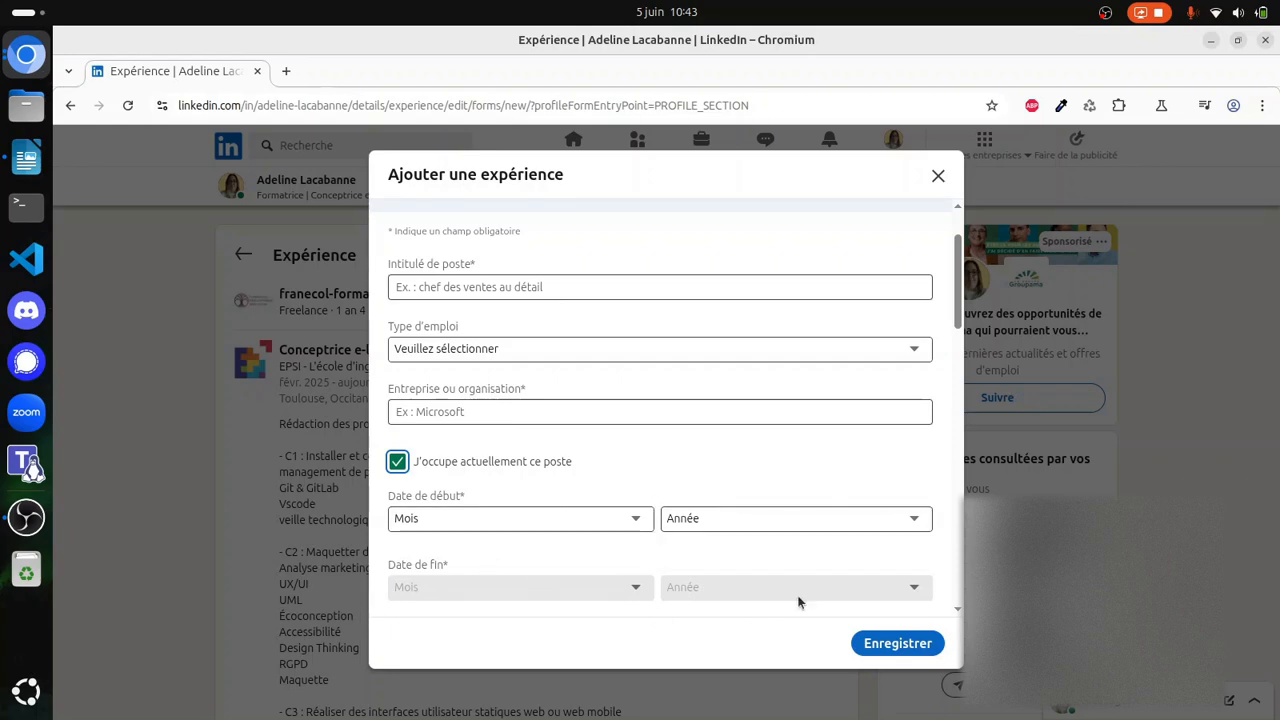
{"action": "left_click", "coordinate": [397, 463]}
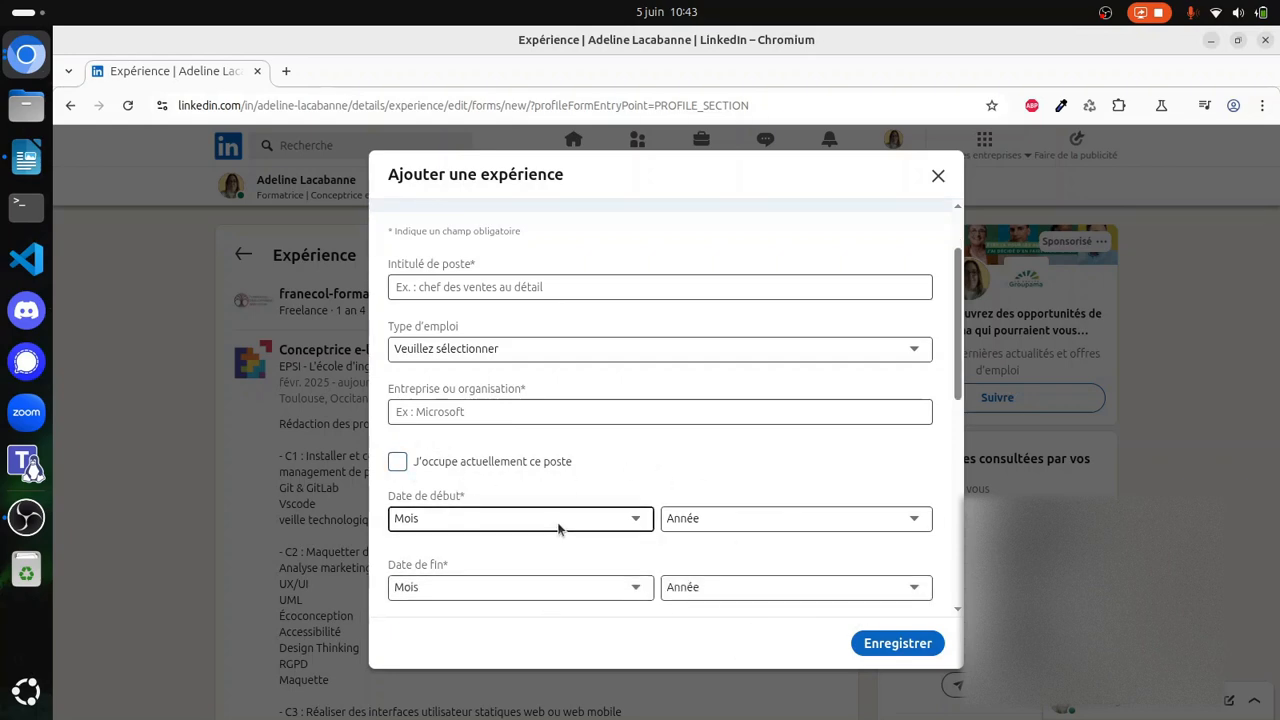
- Examine the location, Type de lieu, description, skills and media fields, and abandon the new experience form
{"action": "scroll", "coordinate": [597, 566], "scroll_direction": "down", "scroll_amount": 2}
{"action": "left_click", "coordinate": [614, 557]}
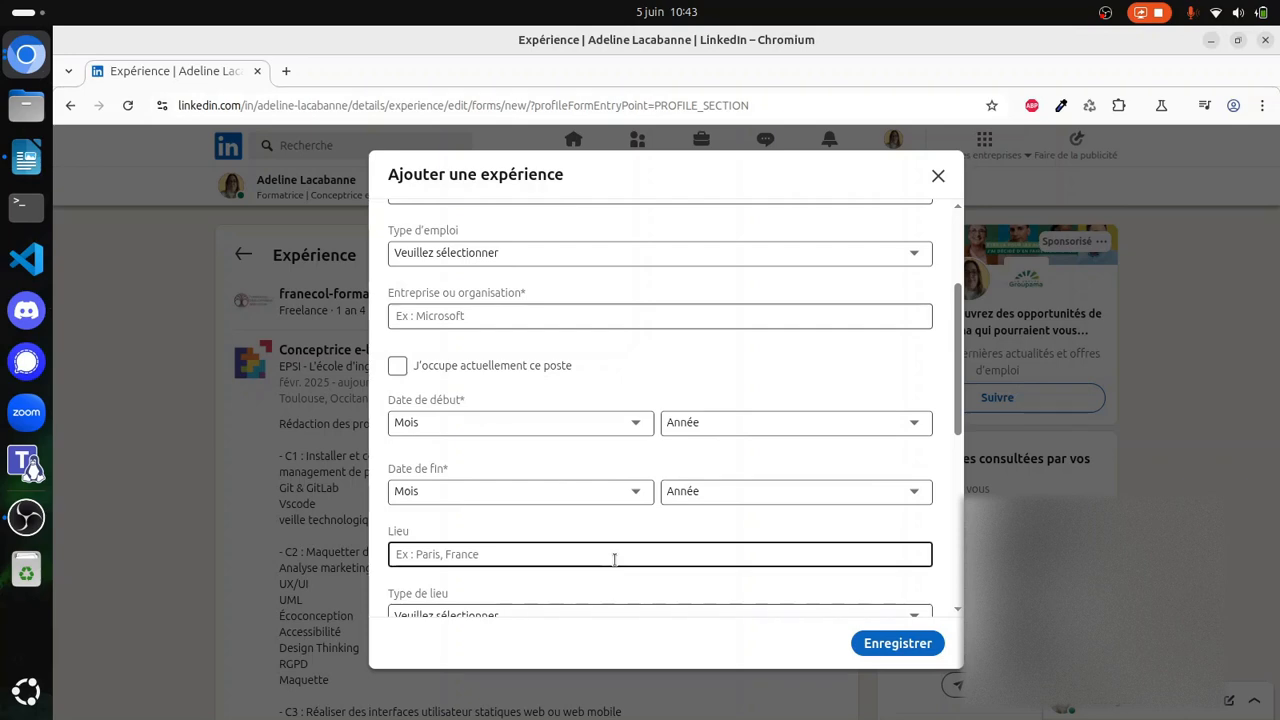
{"action": "scroll", "coordinate": [523, 494], "scroll_direction": "down", "scroll_amount": 4}
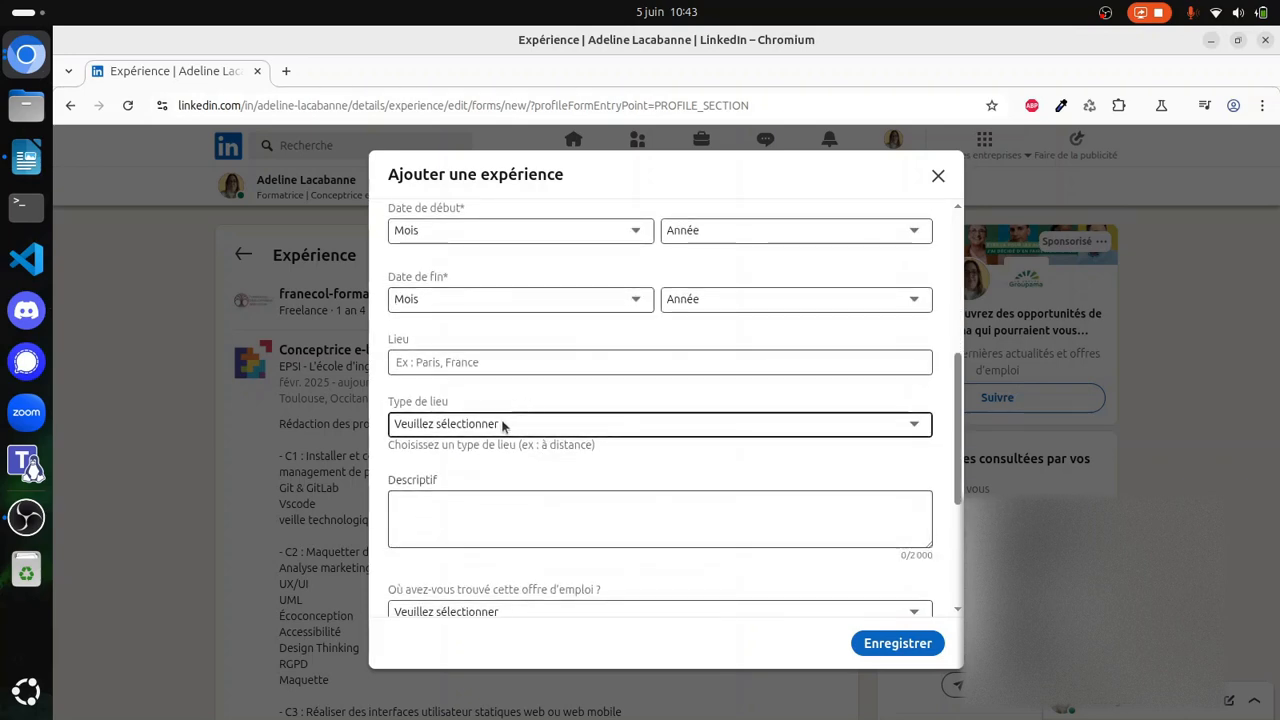
{"action": "left_click", "coordinate": [502, 426]}
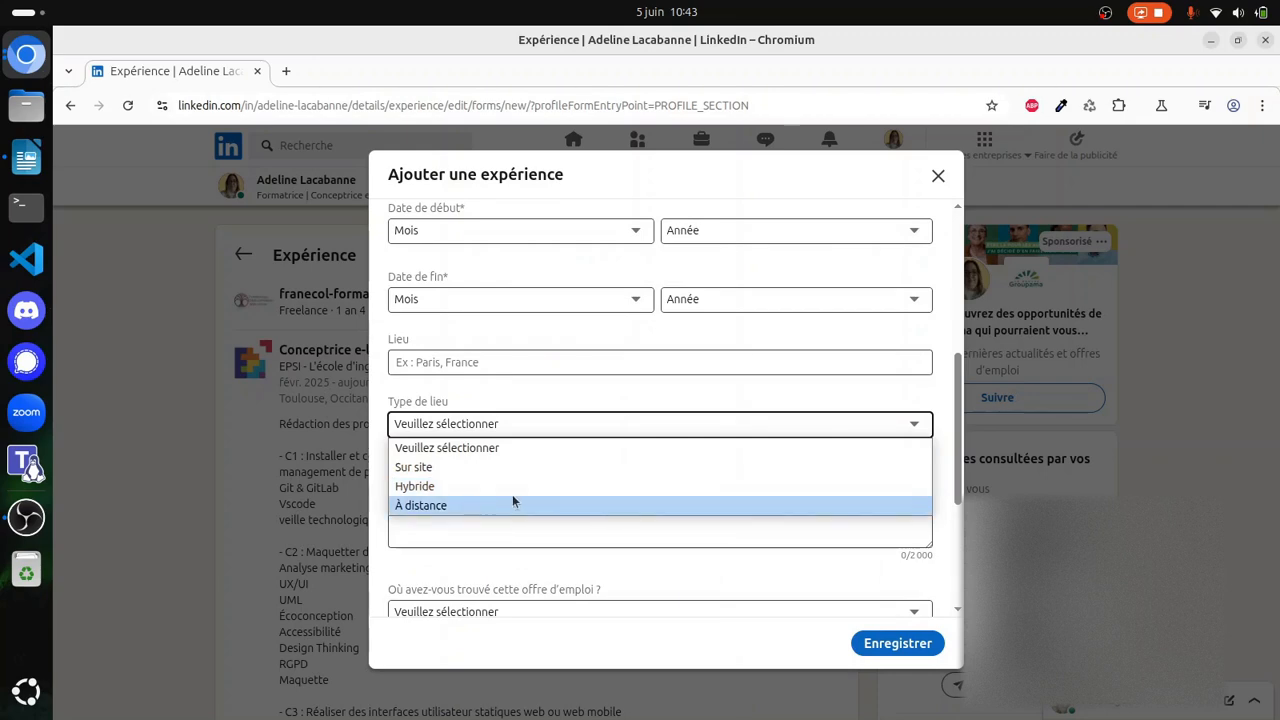
{"action": "left_click", "coordinate": [542, 403]}
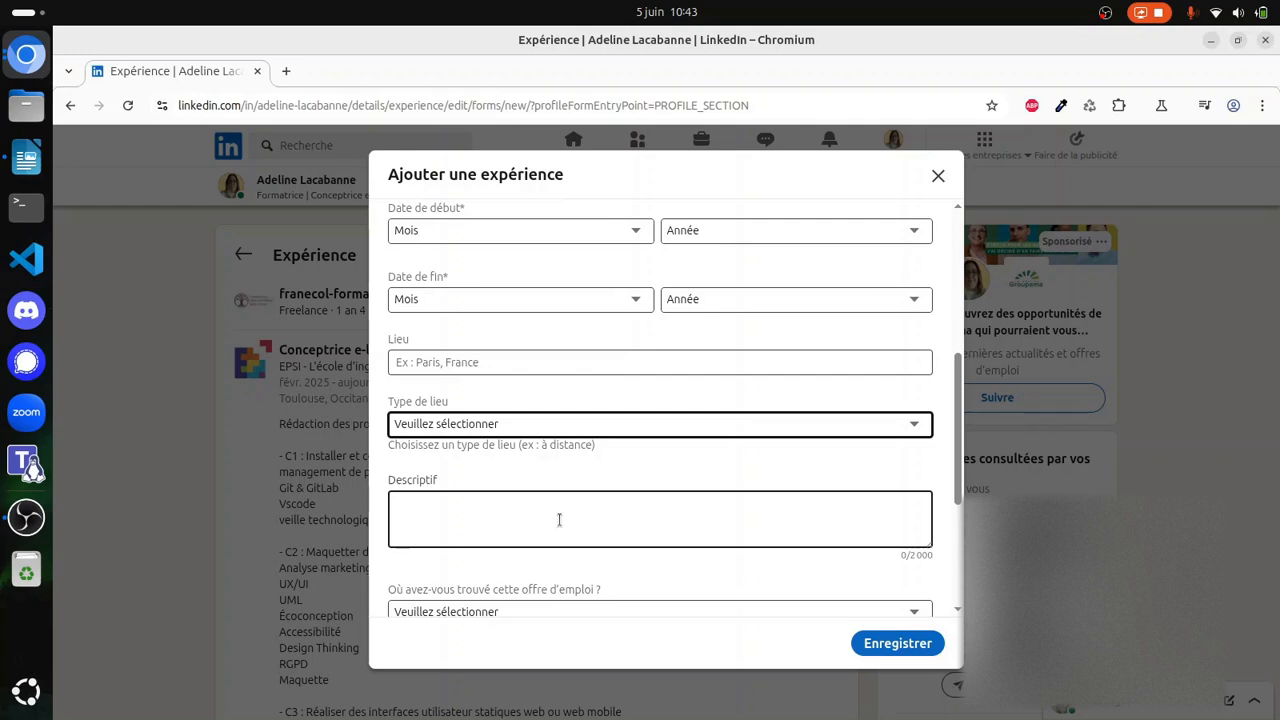
{"action": "scroll", "coordinate": [560, 500], "scroll_direction": "down", "scroll_amount": 4}
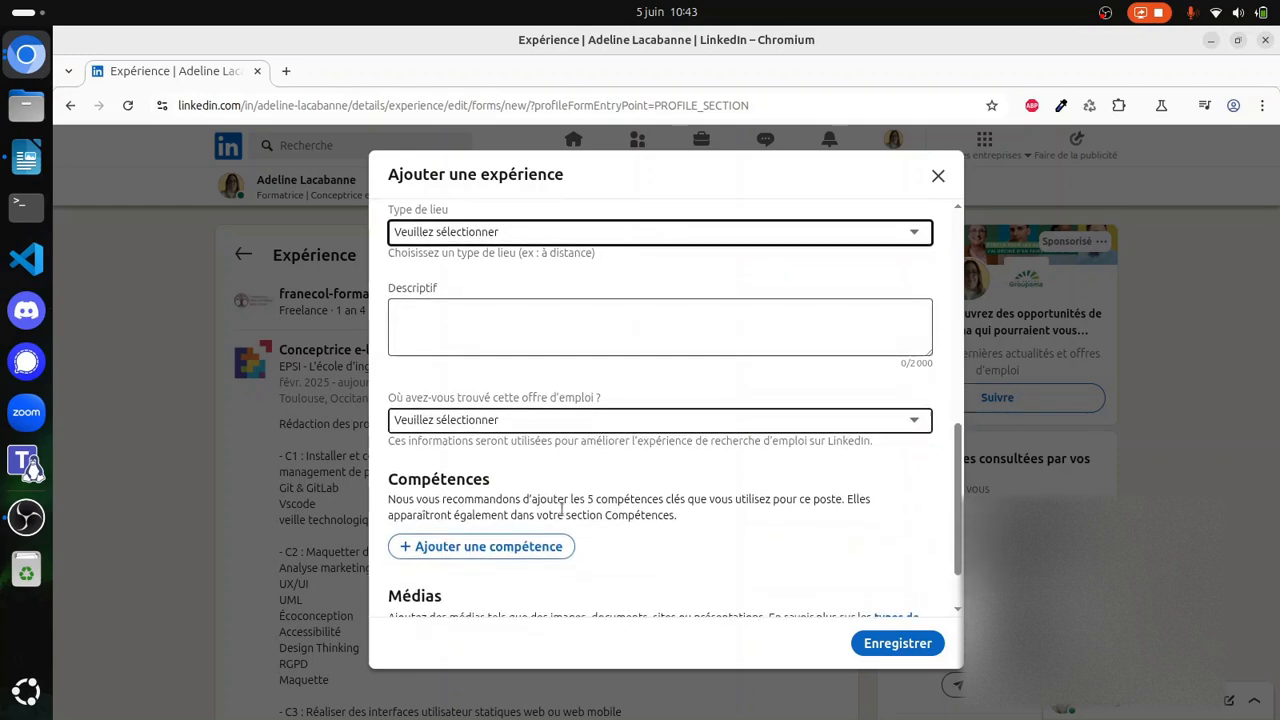
{"action": "scroll", "coordinate": [565, 472], "scroll_direction": "down", "scroll_amount": 1}
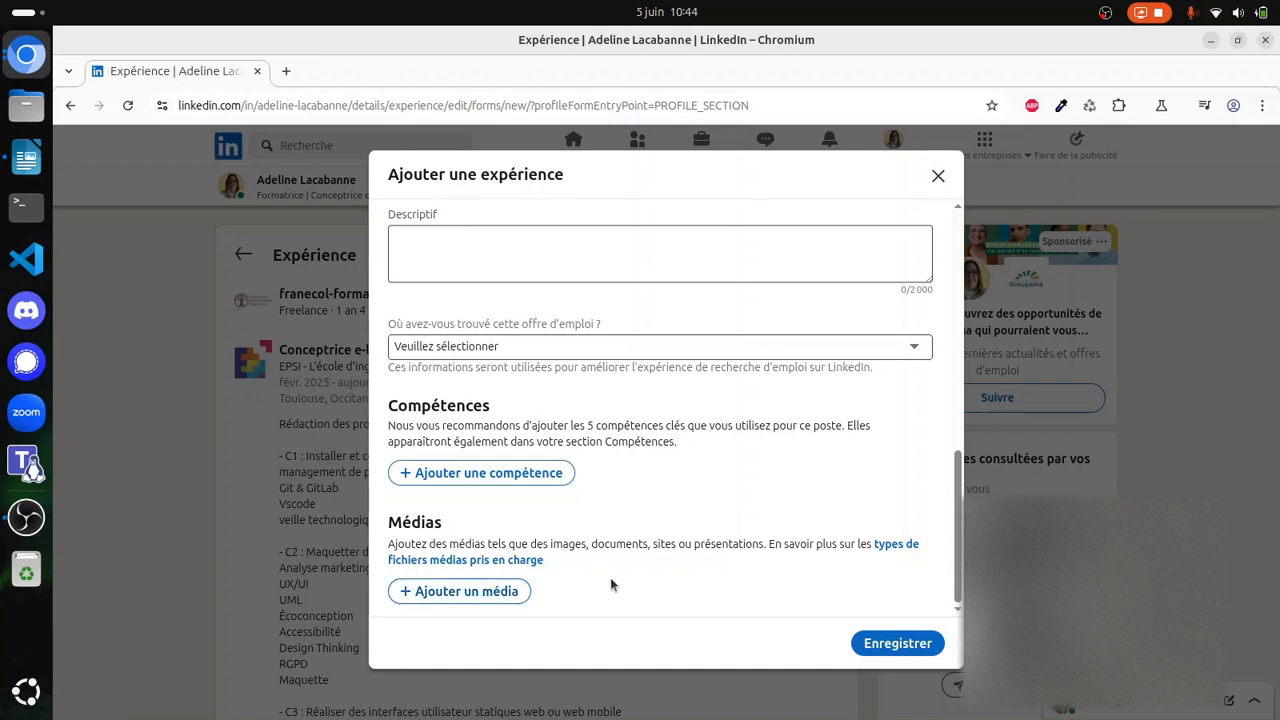
{"action": "left_click", "coordinate": [938, 176]}
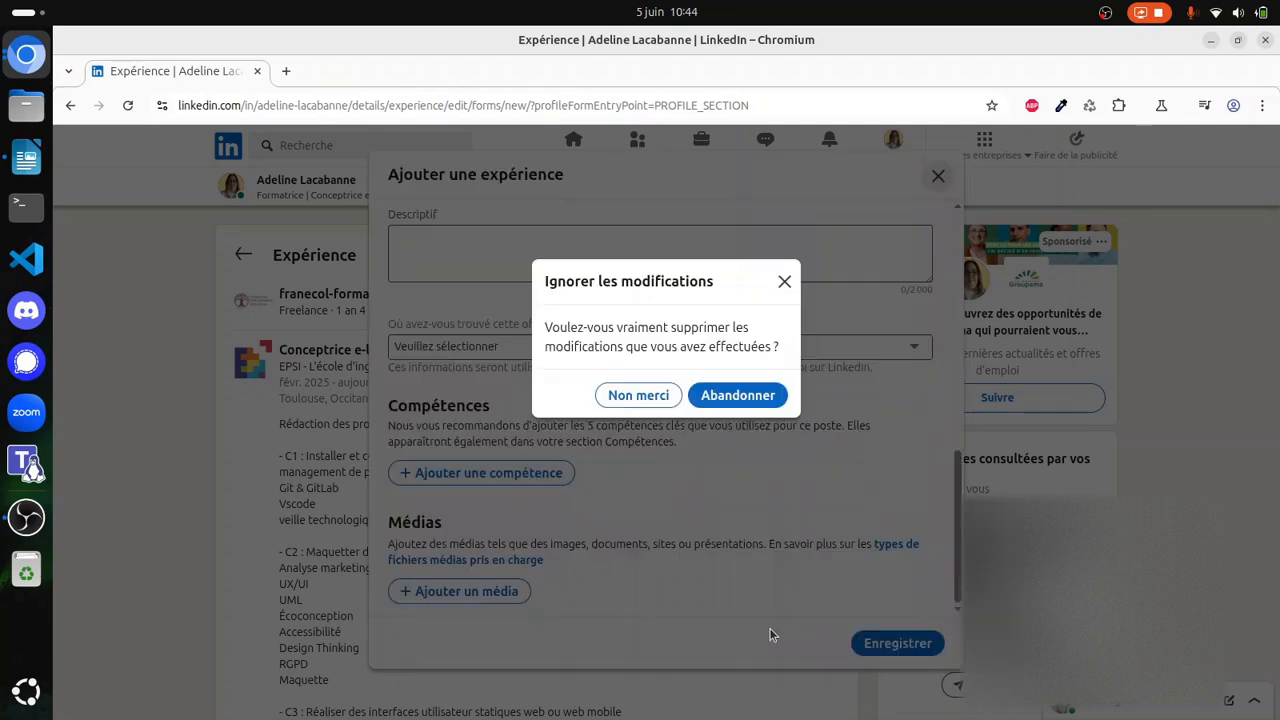
{"action": "left_click", "coordinate": [742, 398]}
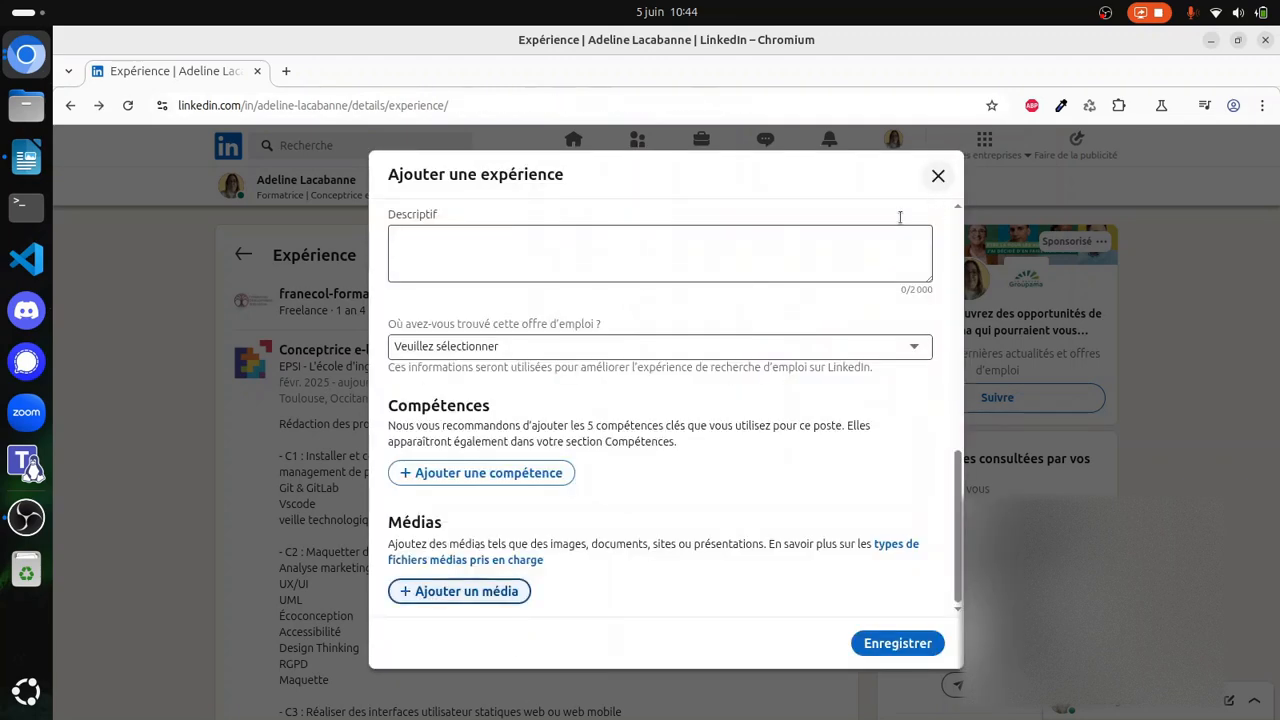
- Read the description of the Conceptrice e-learning experience, highlighting the C2 heading and the skills listed under it
{"action": "scroll", "coordinate": [474, 607], "scroll_direction": "down", "scroll_amount": 4}
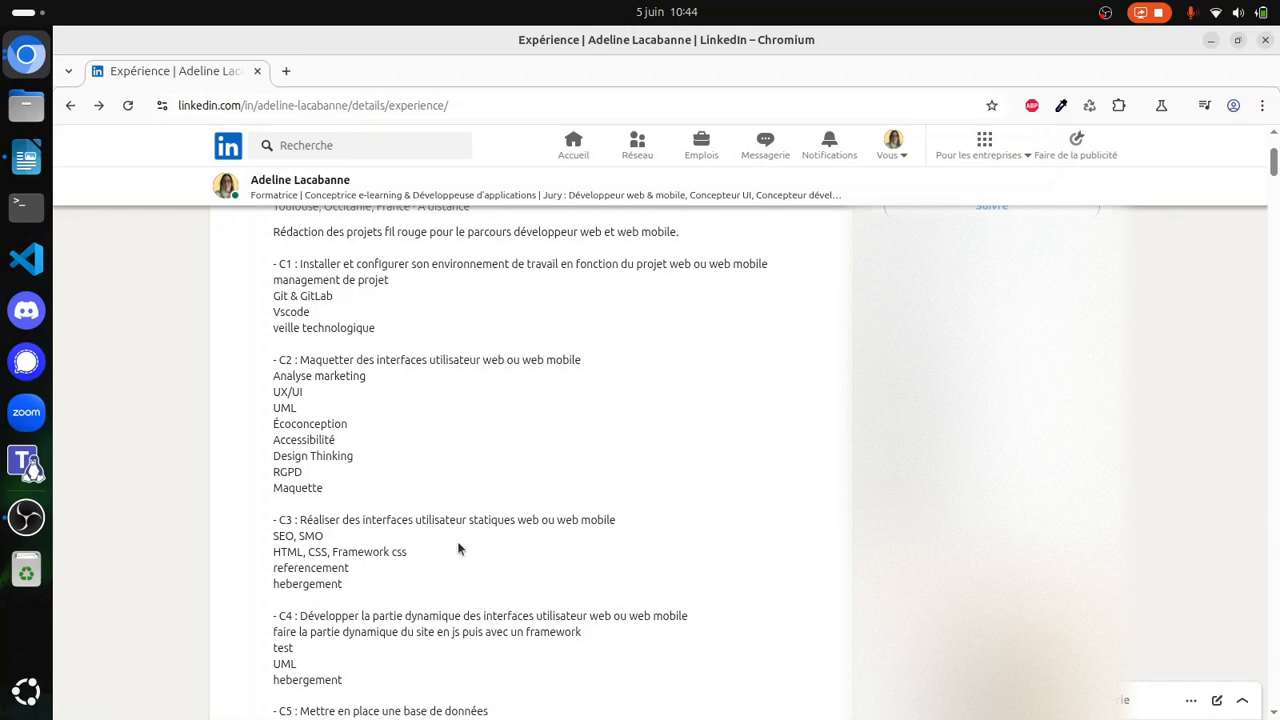
{"action": "left_click_drag", "start_coordinate": [273, 365], "coordinate": [342, 488]}
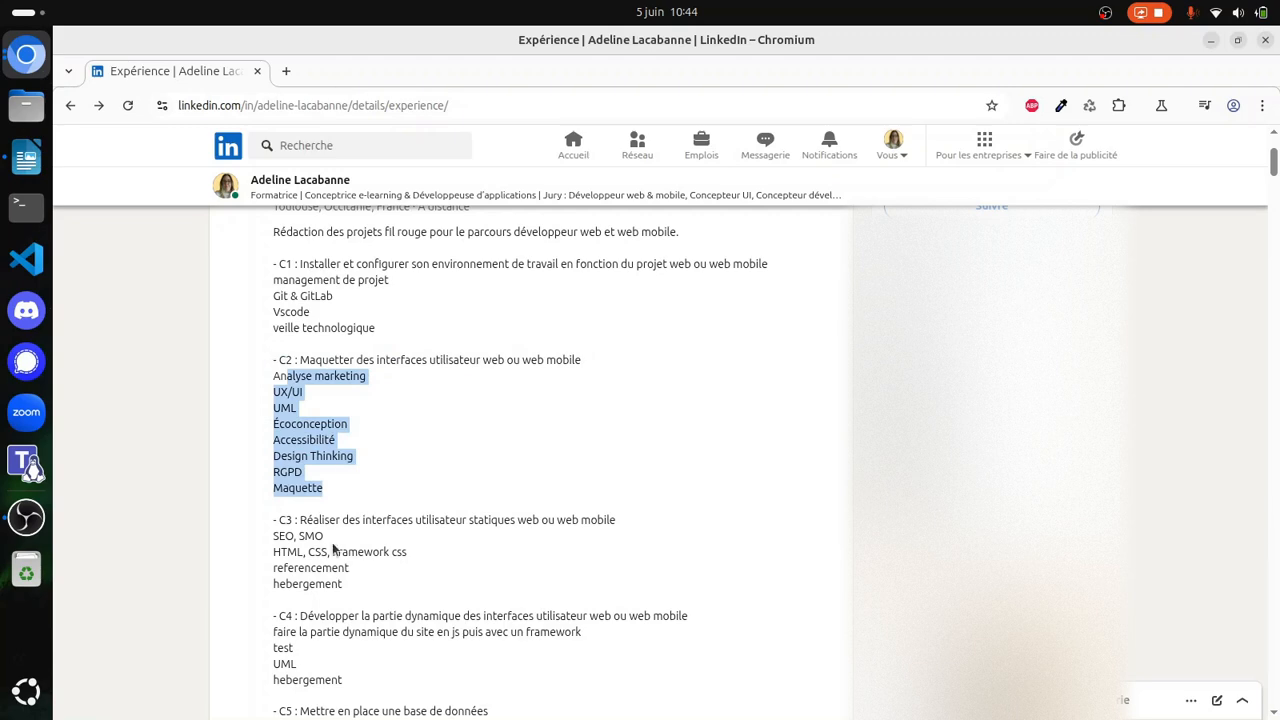
{"action": "left_click", "coordinate": [547, 518]}
{"action": "scroll", "coordinate": [530, 520], "scroll_direction": "up", "scroll_amount": 2}
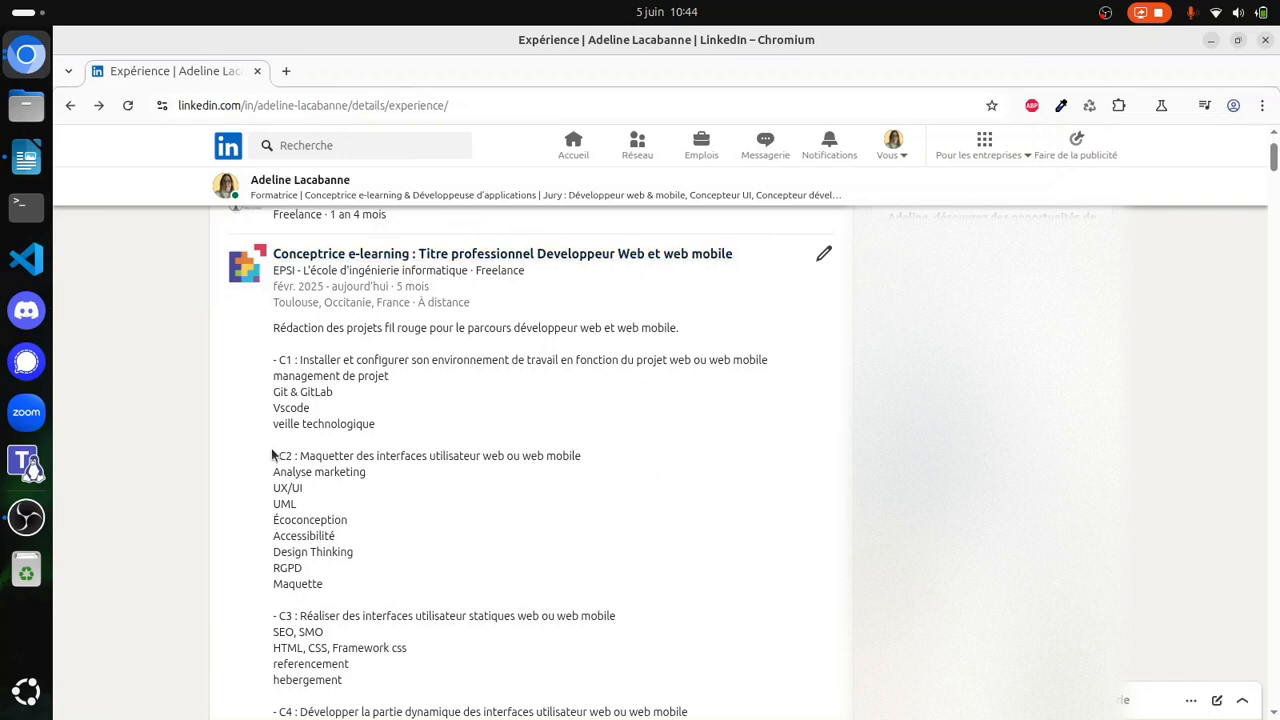
{"action": "left_click_drag", "start_coordinate": [271, 448], "coordinate": [512, 470]}
{"action": "left_click_drag", "start_coordinate": [625, 461], "coordinate": [250, 462]}
{"action": "left_click_drag", "start_coordinate": [344, 588], "coordinate": [275, 471]}
{"action": "left_click", "coordinate": [524, 527]}
{"action": "scroll", "coordinate": [515, 528], "scroll_direction": "down", "scroll_amount": 3}
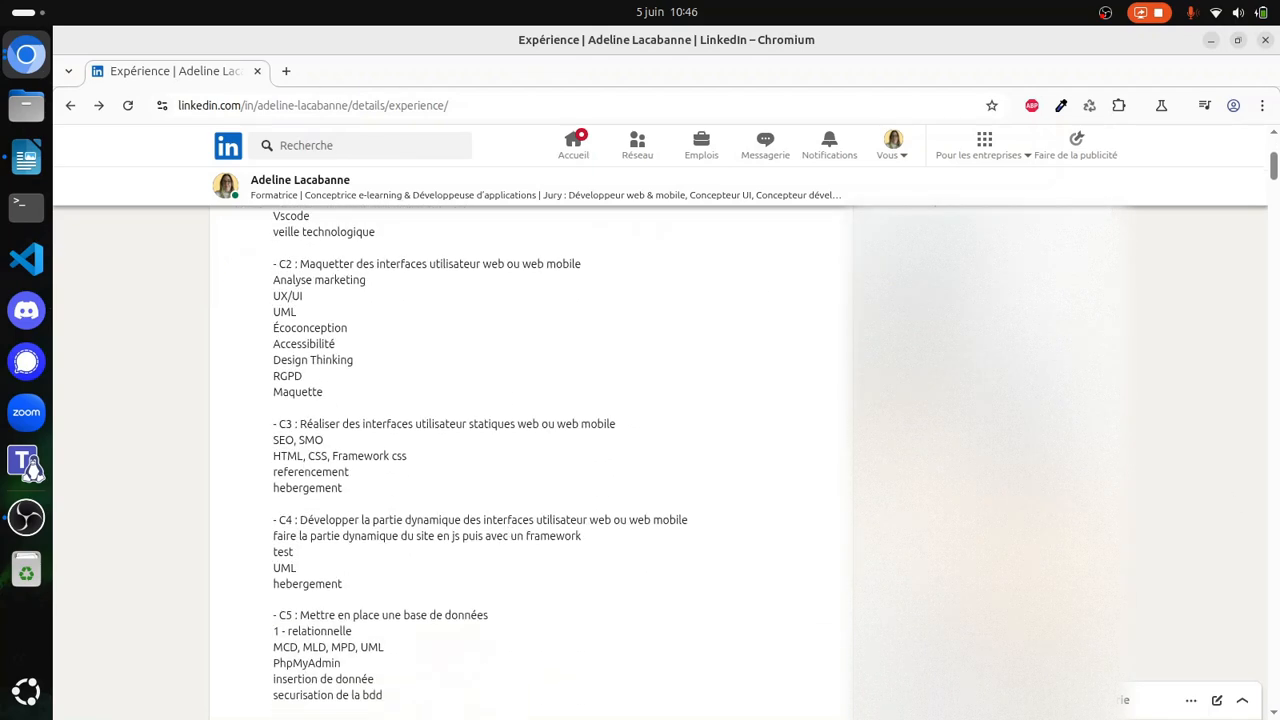